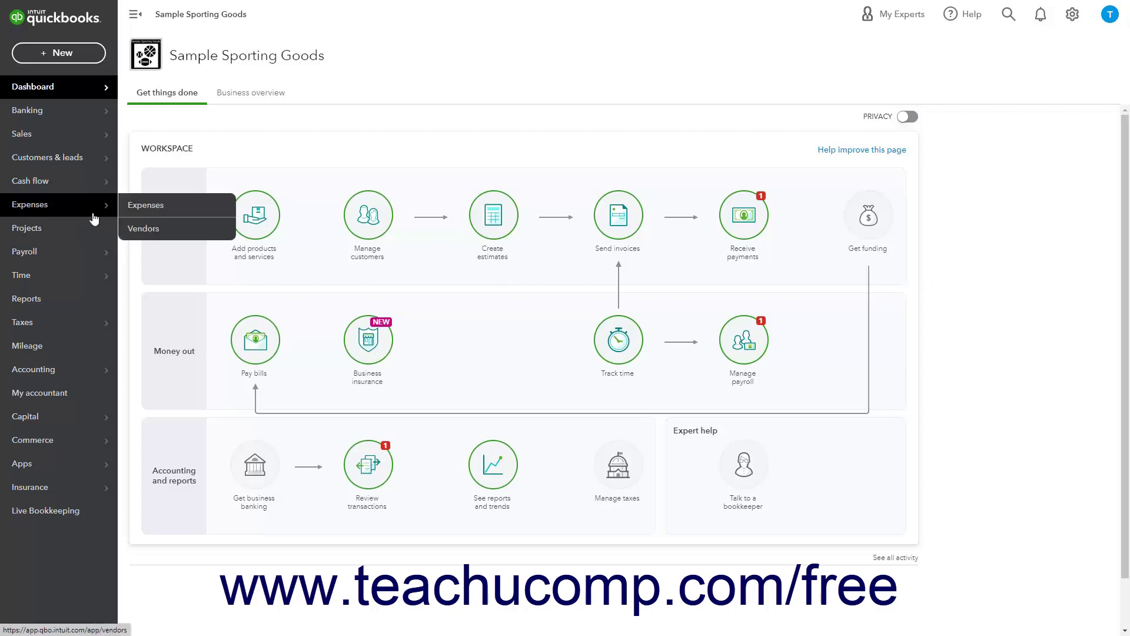
Go to Expenses > Vendors to list Comcable, Eastside Sports Wholesale and Tom's Trophy Hut
{"action": "left_click", "coordinate": [93, 218]}
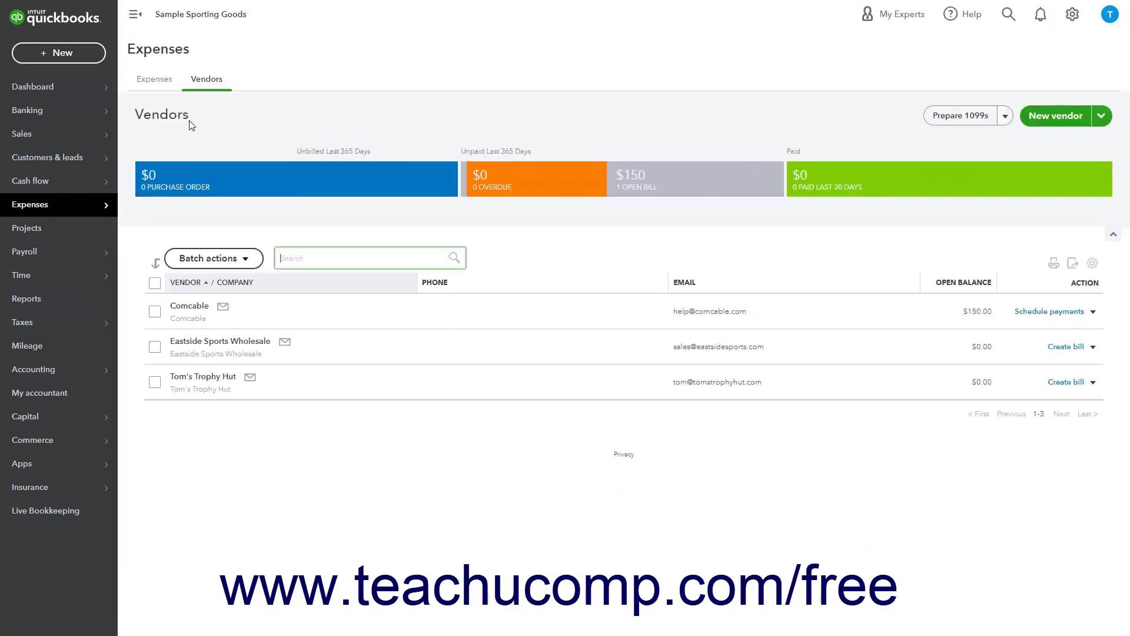
{"action": "left_click", "coordinate": [205, 85]}
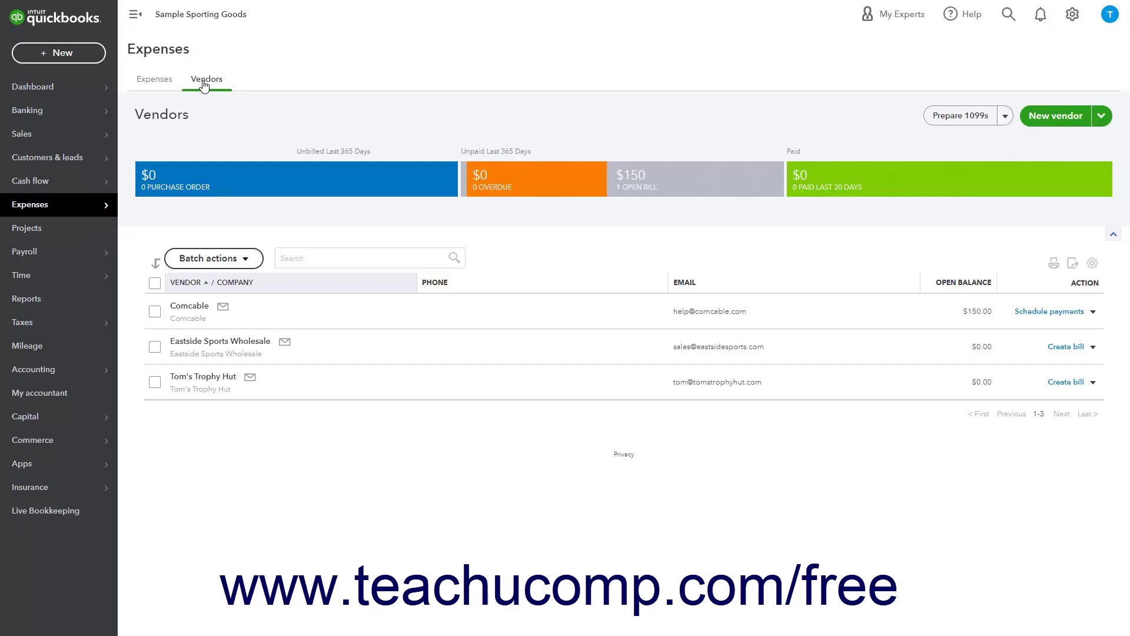
{"action": "mouse_move", "coordinate": [86, 212]}
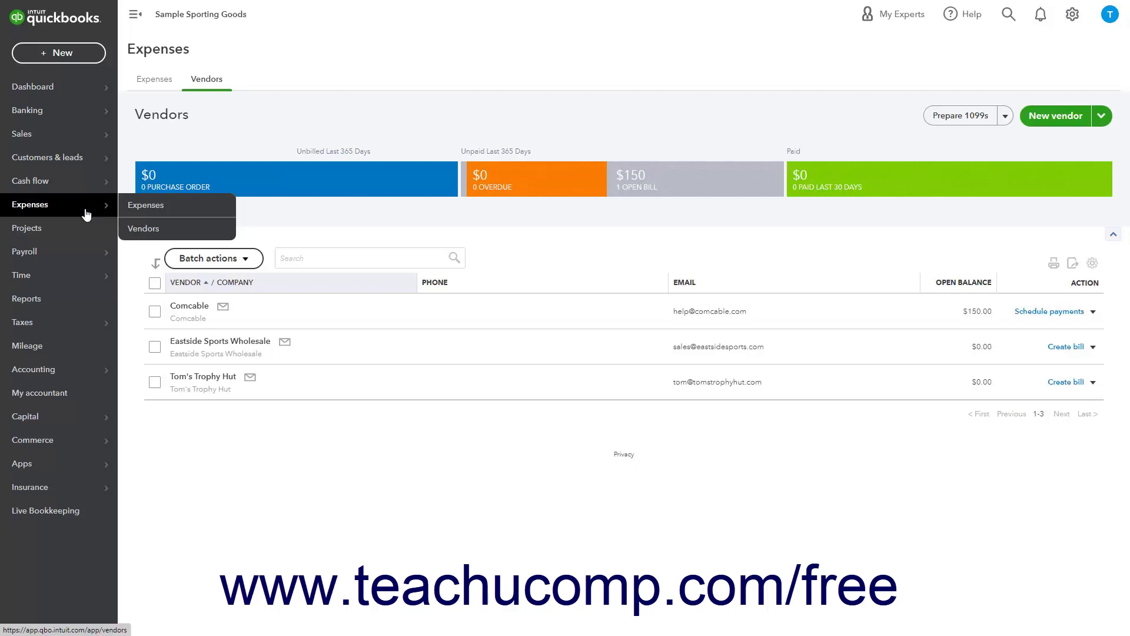
{"action": "left_click", "coordinate": [149, 228]}
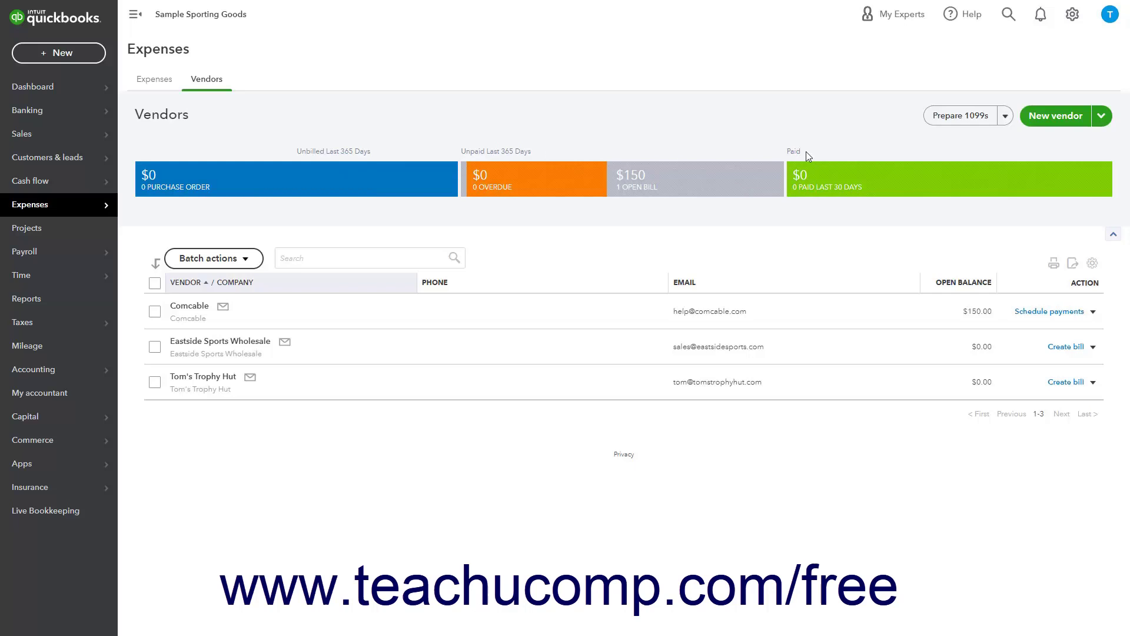
{"action": "left_click", "coordinate": [665, 186]}
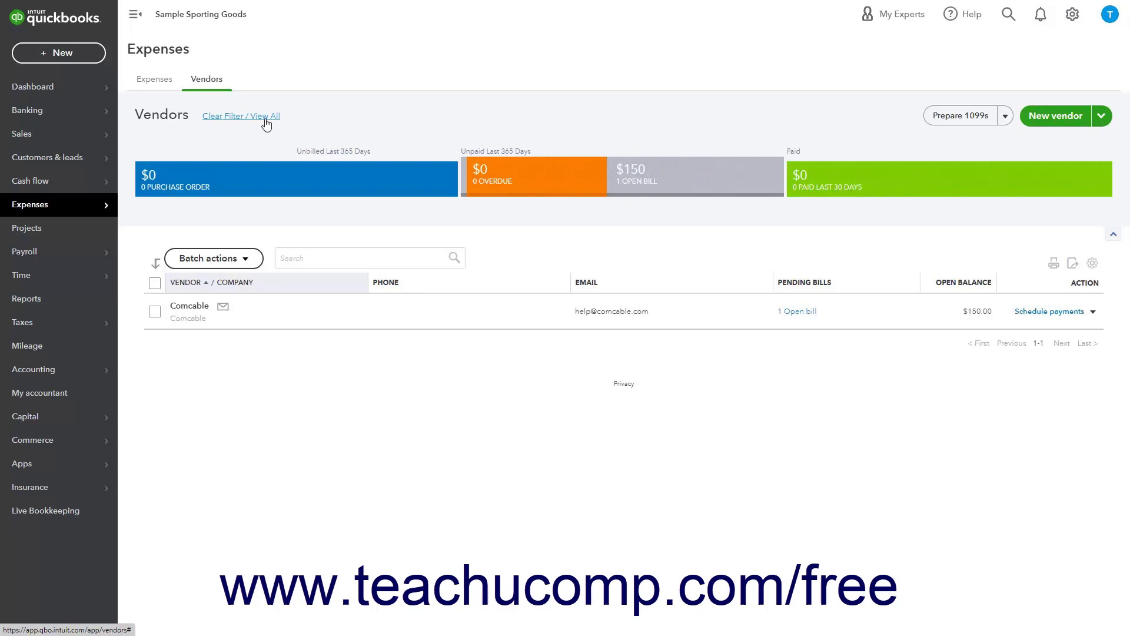
{"action": "left_click", "coordinate": [265, 118]}
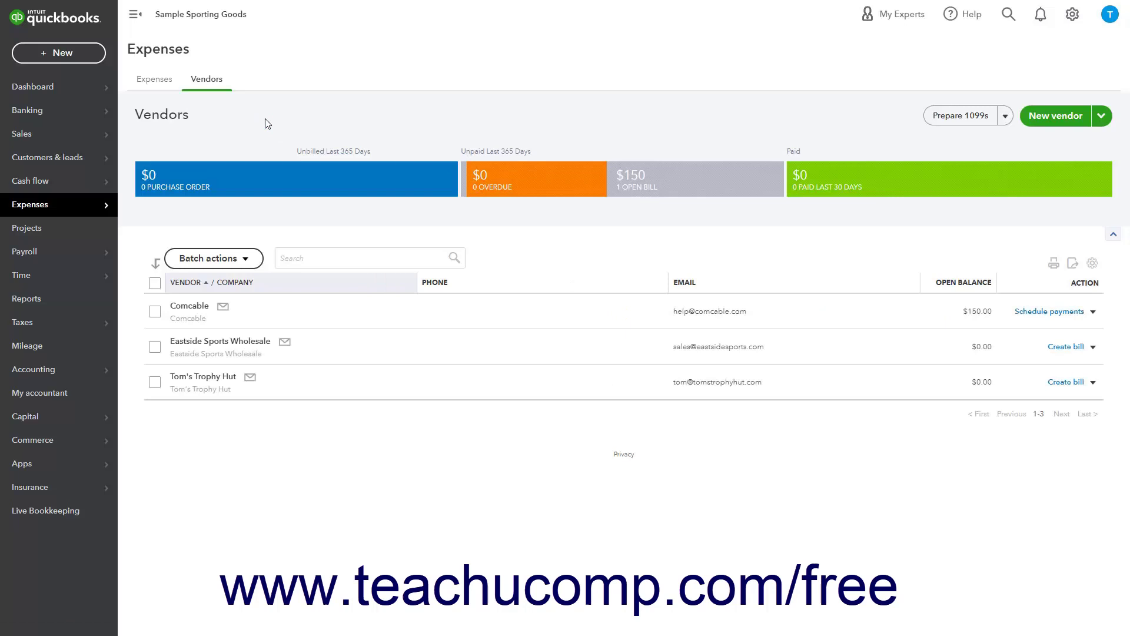
{"action": "left_click", "coordinate": [1113, 236]}
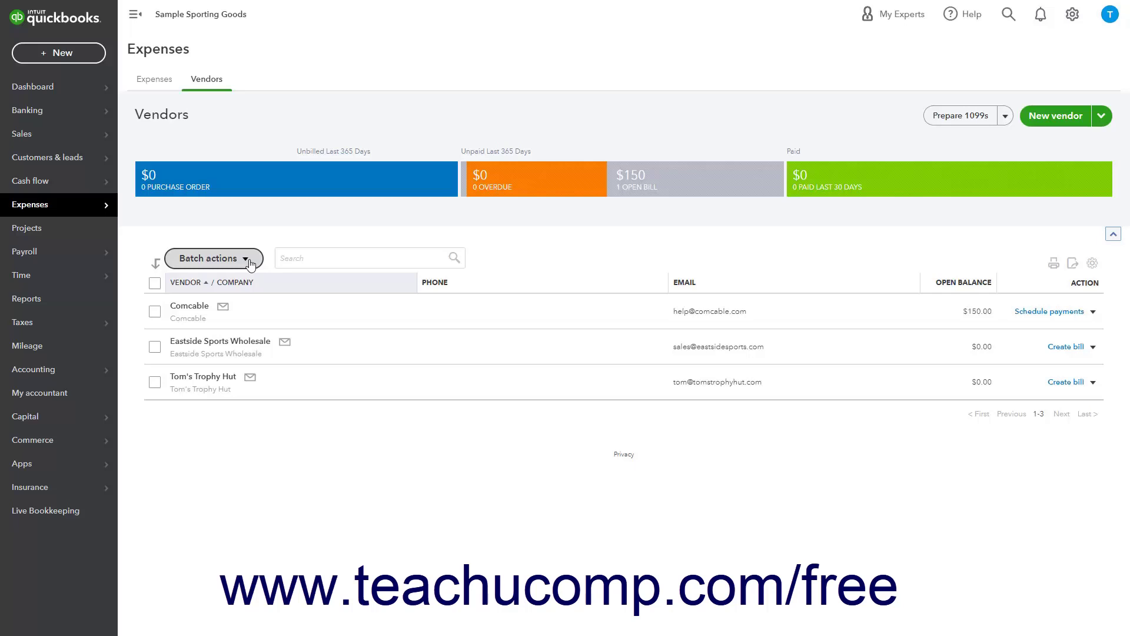
{"action": "left_click", "coordinate": [155, 311]}
{"action": "left_click", "coordinate": [155, 383]}
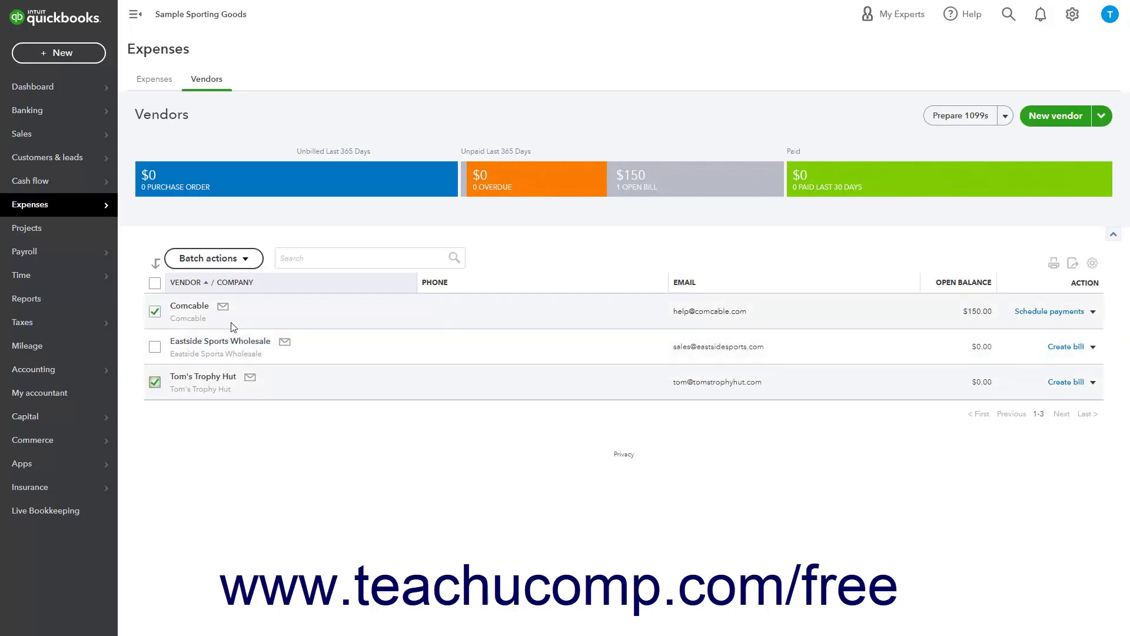
{"action": "left_click", "coordinate": [246, 260]}
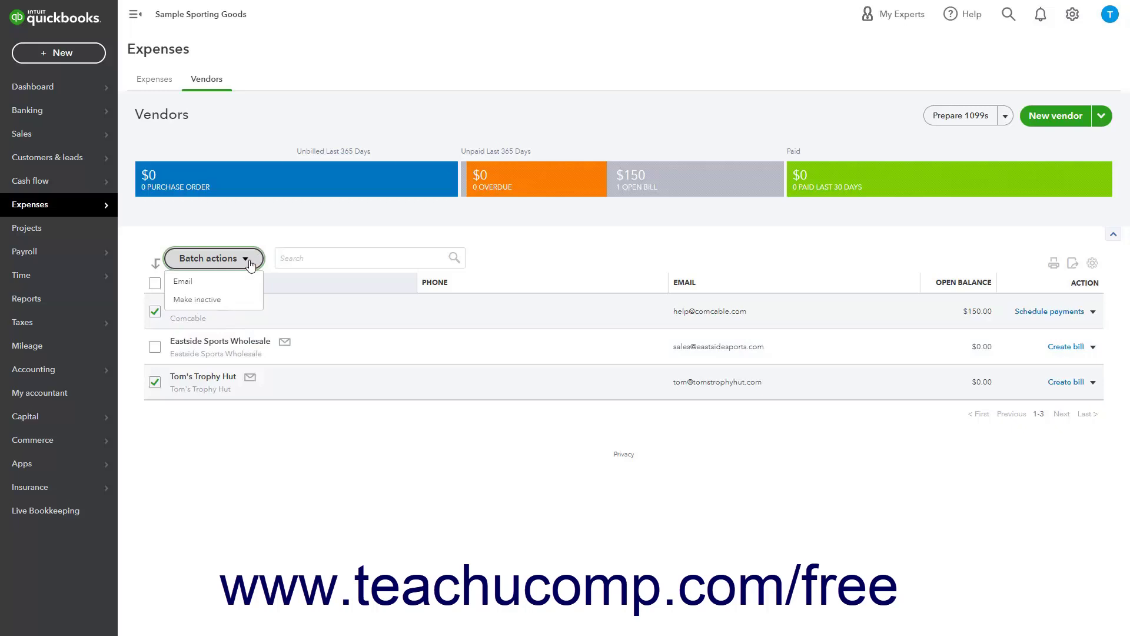
{"action": "left_click", "coordinate": [251, 259]}
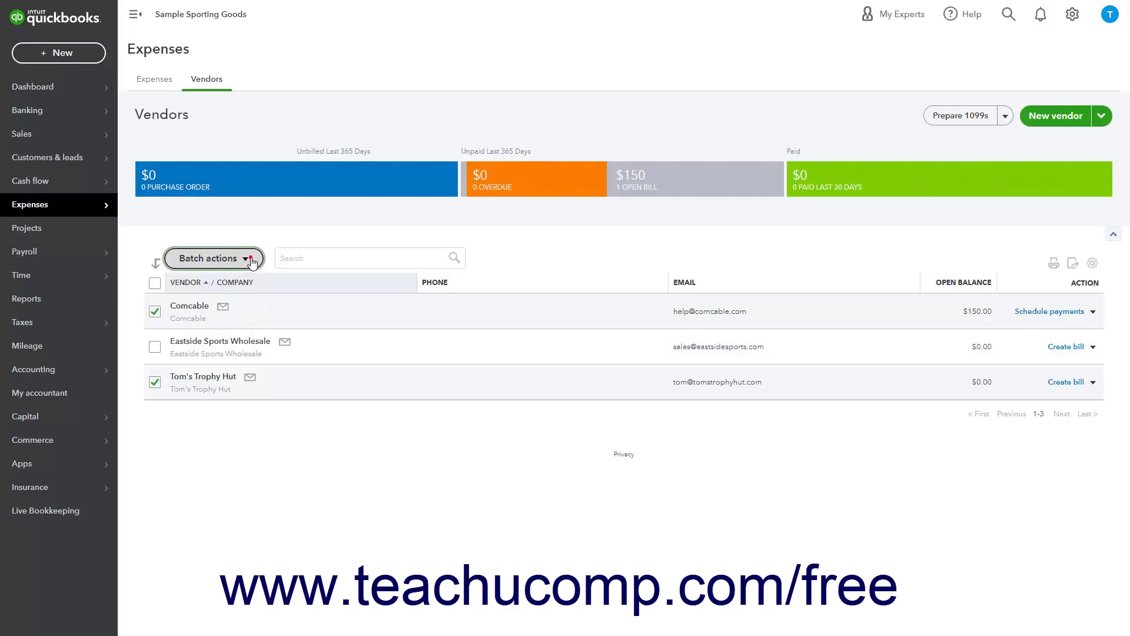
{"action": "left_click", "coordinate": [155, 311]}
{"action": "left_click", "coordinate": [155, 382]}
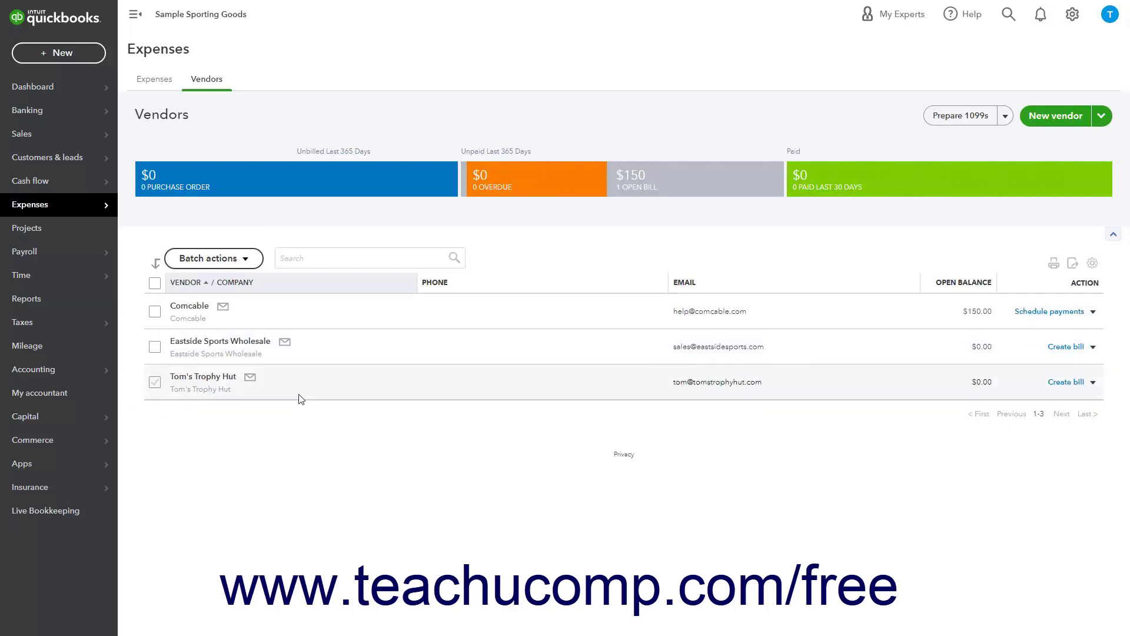
{"action": "left_click", "coordinate": [294, 260]}
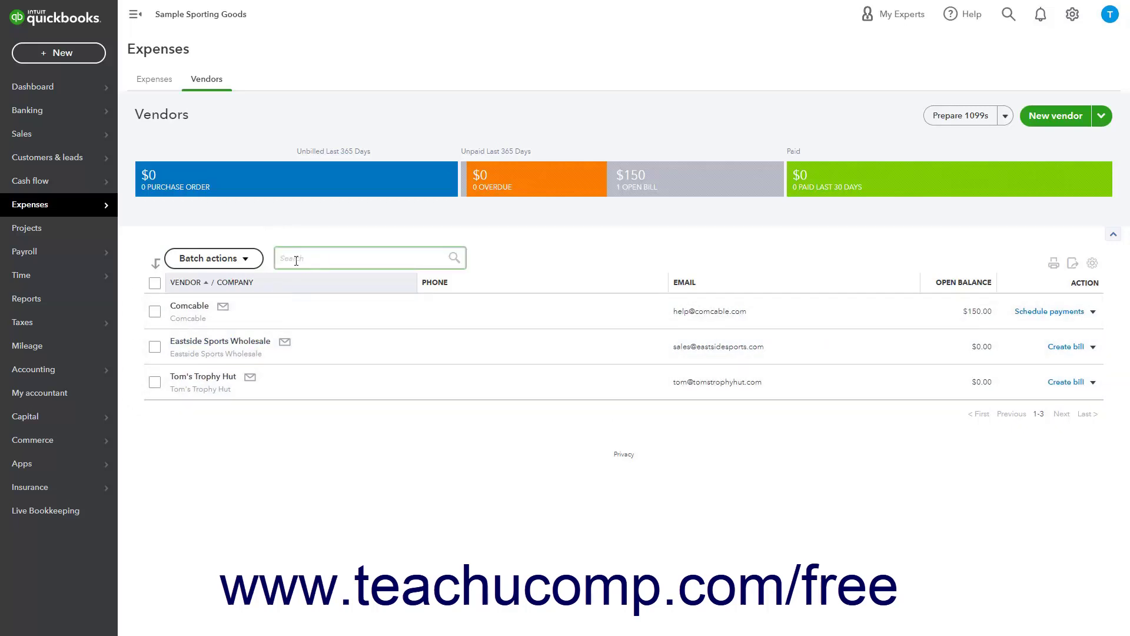
{"action": "type", "text": "Tom"}
{"action": "key", "text": "Return"}
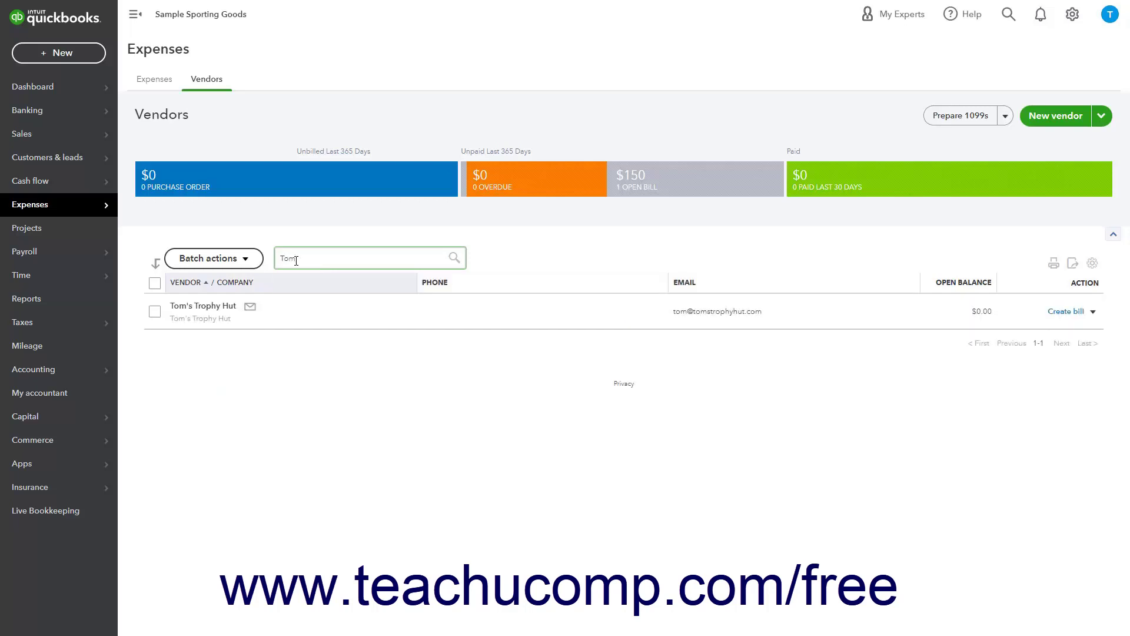
{"action": "key", "text": "BackSpace"}
{"action": "key", "text": "BackSpace"}
{"action": "key", "text": "BackSpace"}
{"action": "key", "text": "Return"}
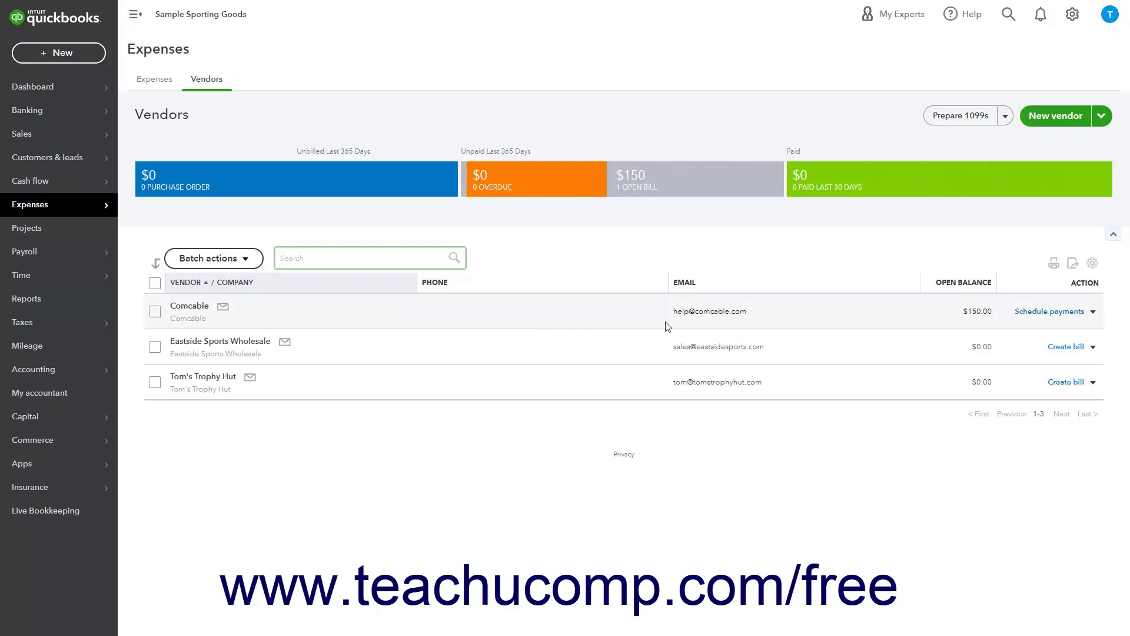
{"action": "left_click", "coordinate": [969, 292]}
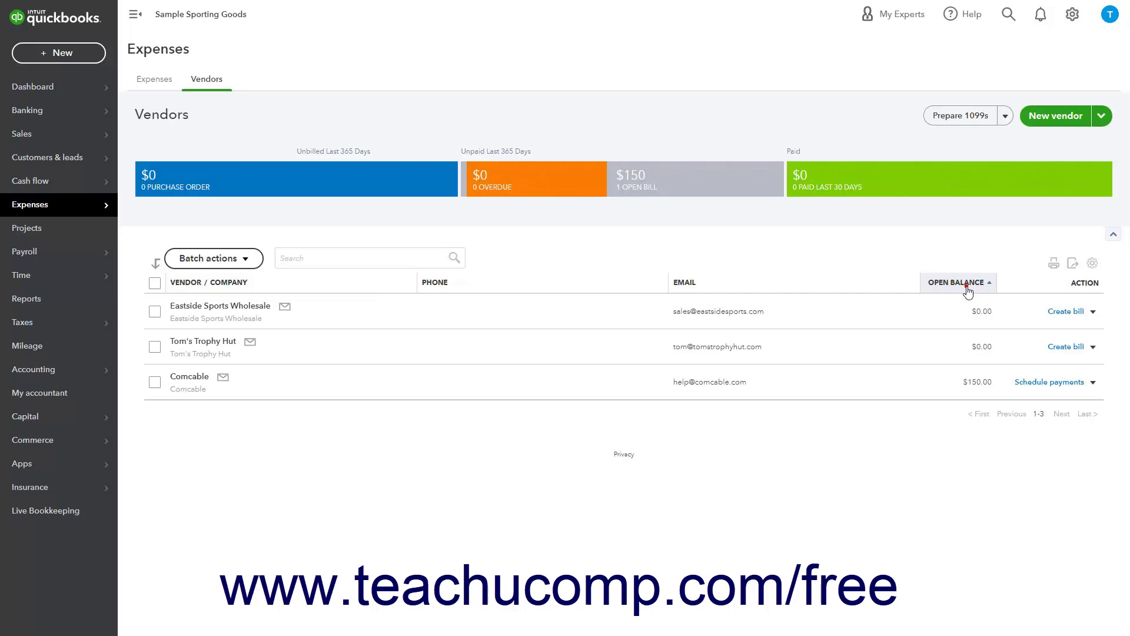
{"action": "left_click", "coordinate": [969, 291]}
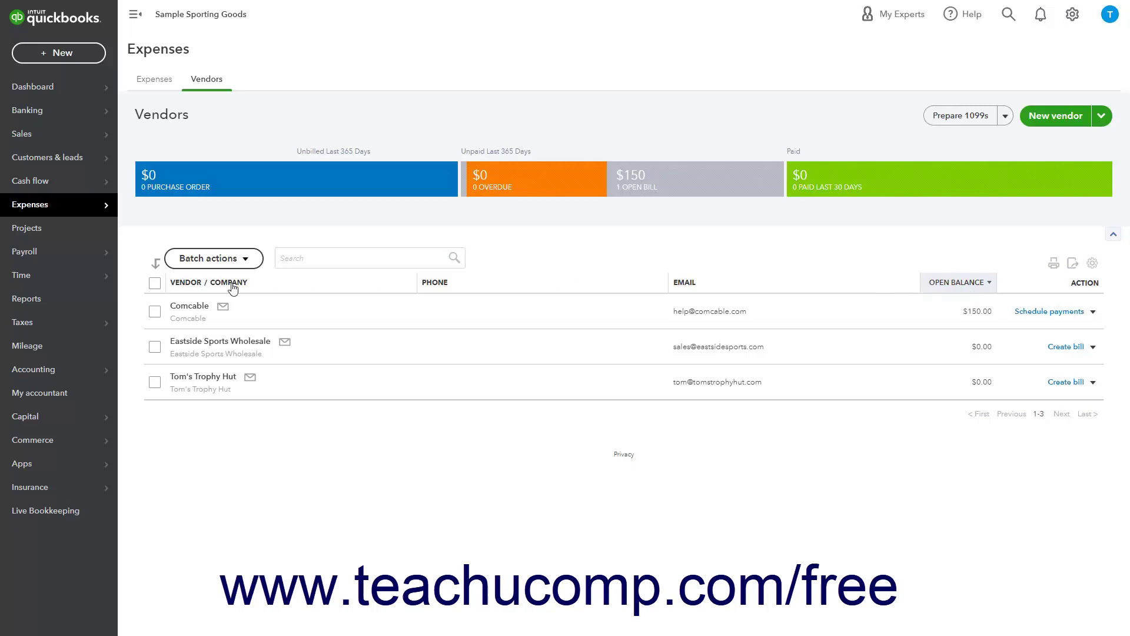
{"action": "left_click", "coordinate": [190, 285]}
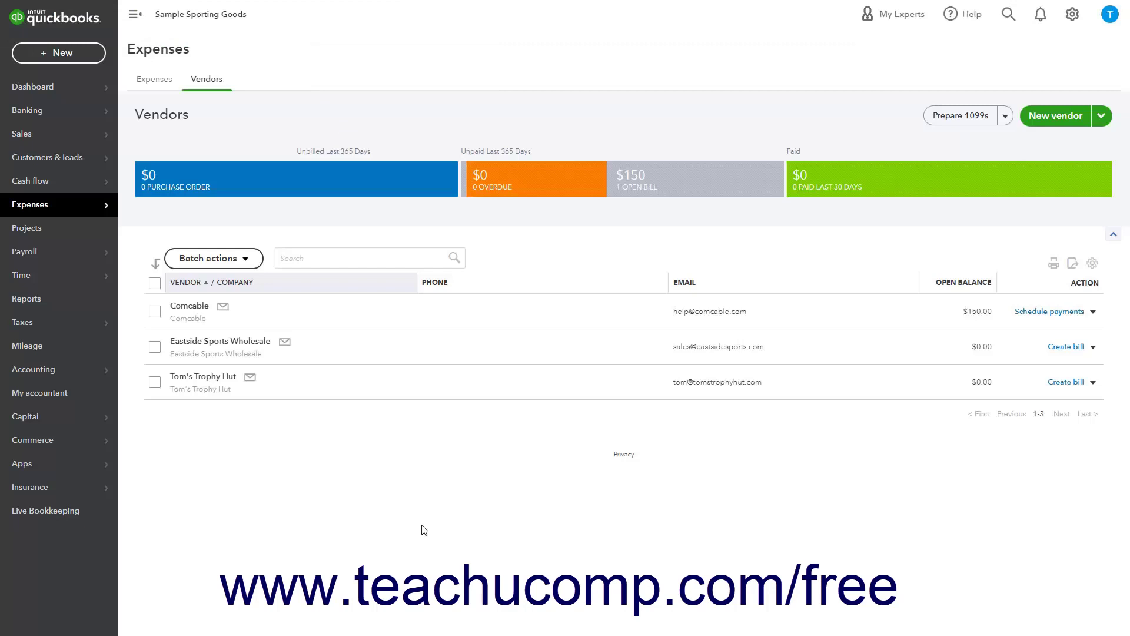
Export the vendor list to Excel as vendor.xls and dismiss the downloads panel
{"action": "left_click", "coordinate": [1071, 266]}
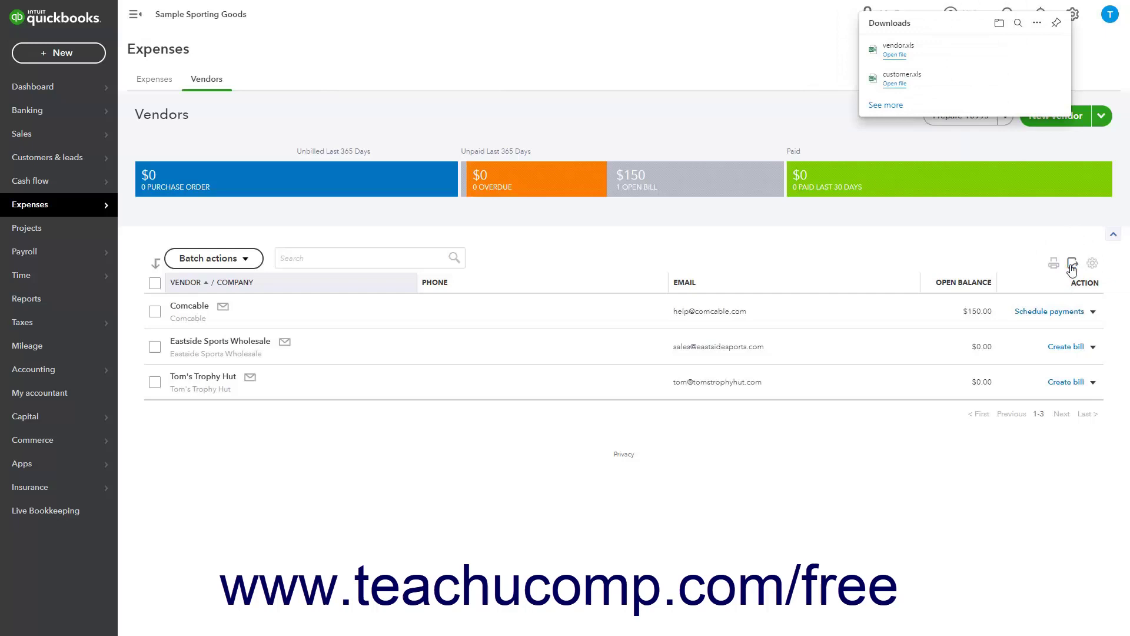
{"action": "left_click", "coordinate": [796, 528]}
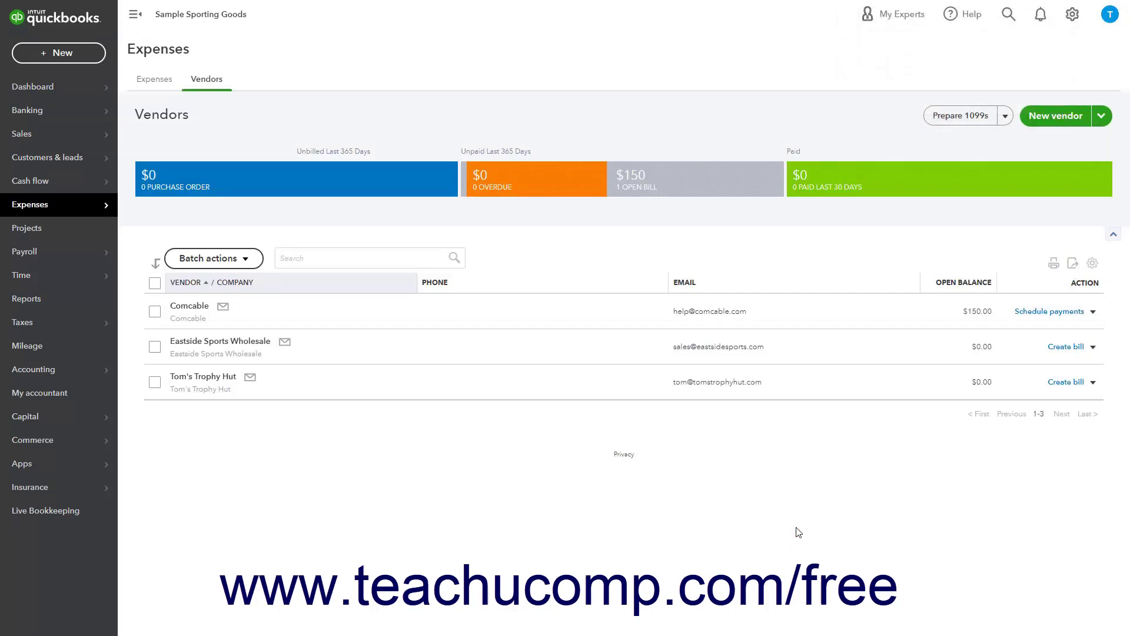
{"action": "left_click", "coordinate": [1092, 265]}
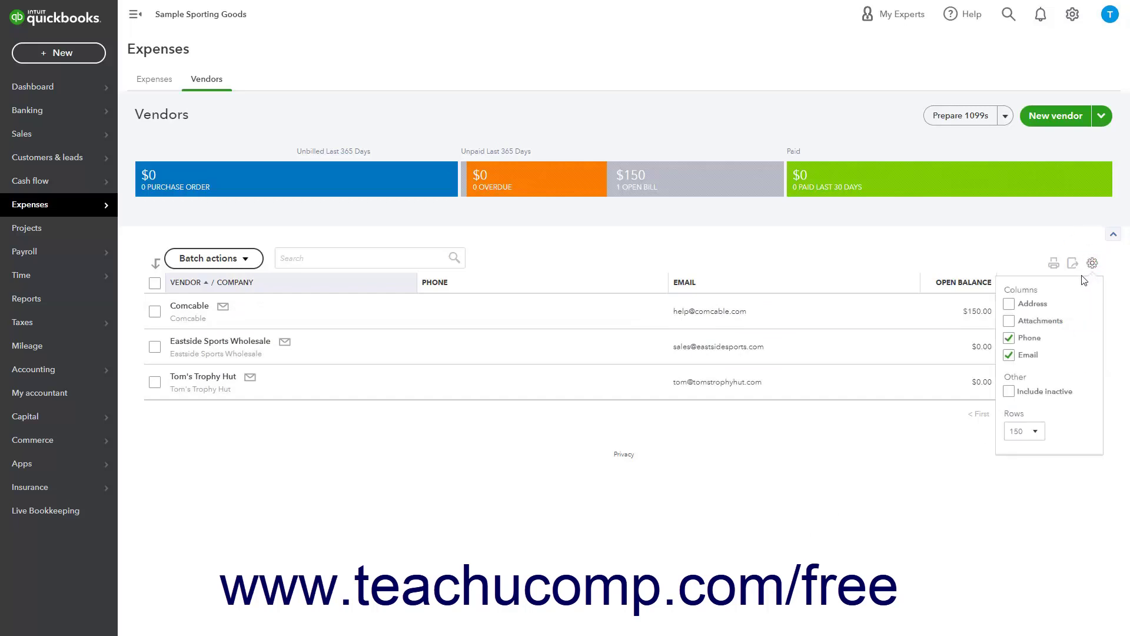
{"action": "left_click", "coordinate": [1051, 306]}
{"action": "left_click", "coordinate": [1009, 305]}
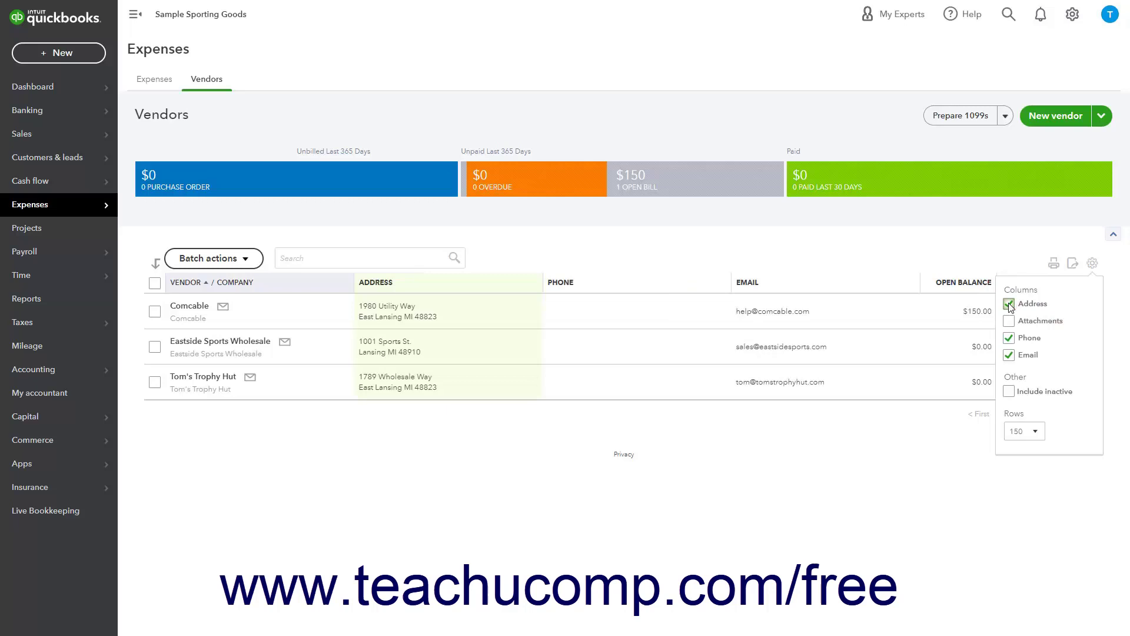
{"action": "left_click", "coordinate": [1009, 304]}
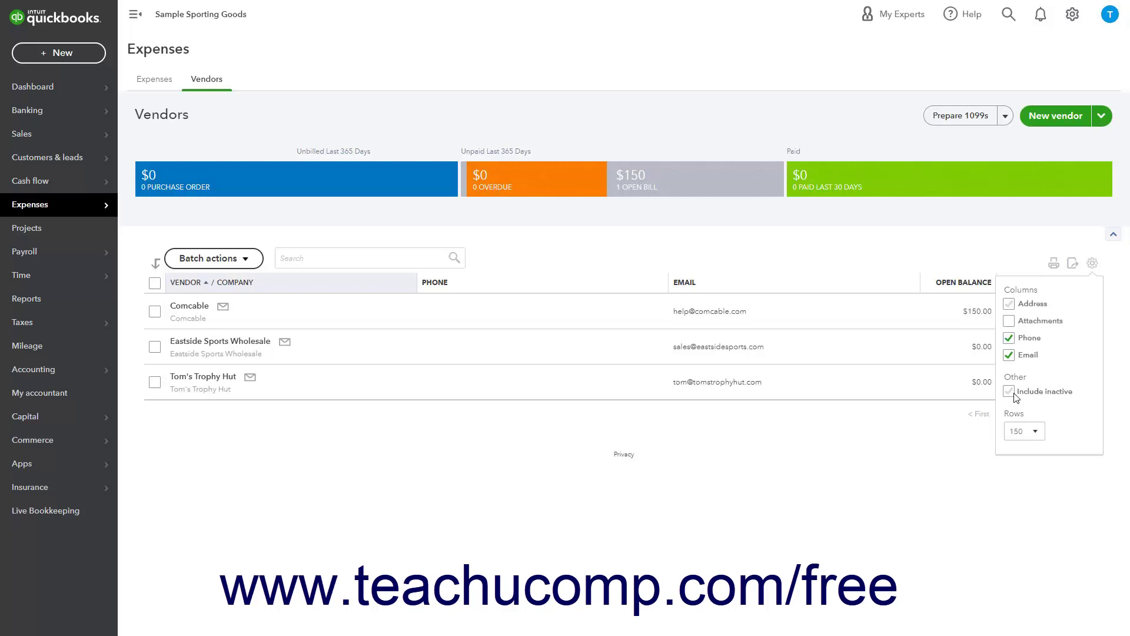
{"action": "left_click", "coordinate": [1037, 436]}
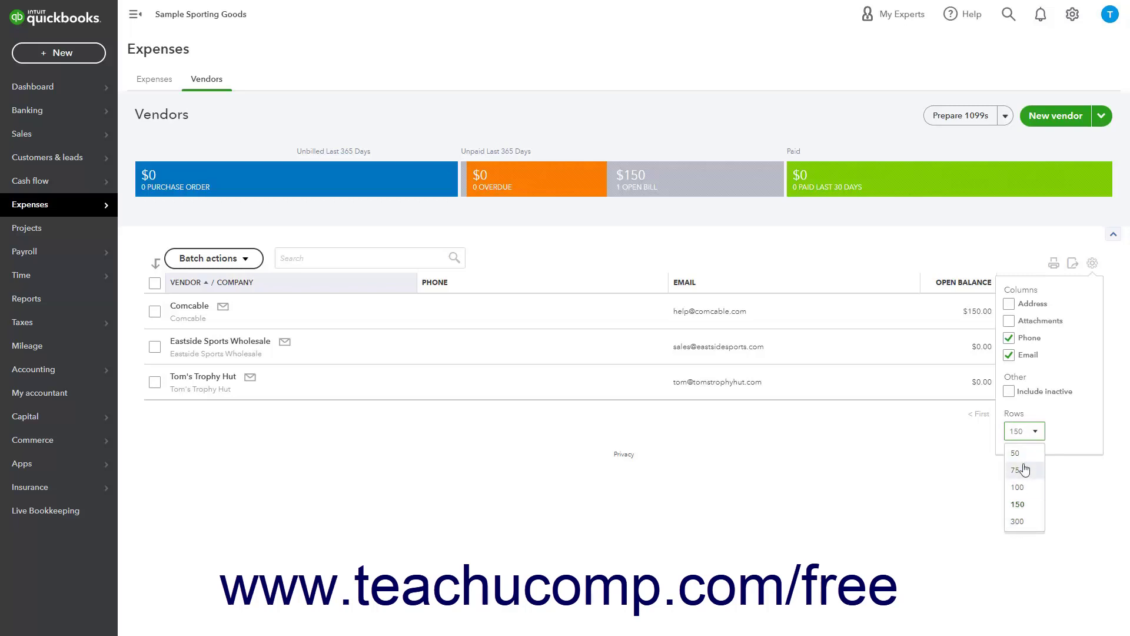
{"action": "left_click", "coordinate": [1037, 434]}
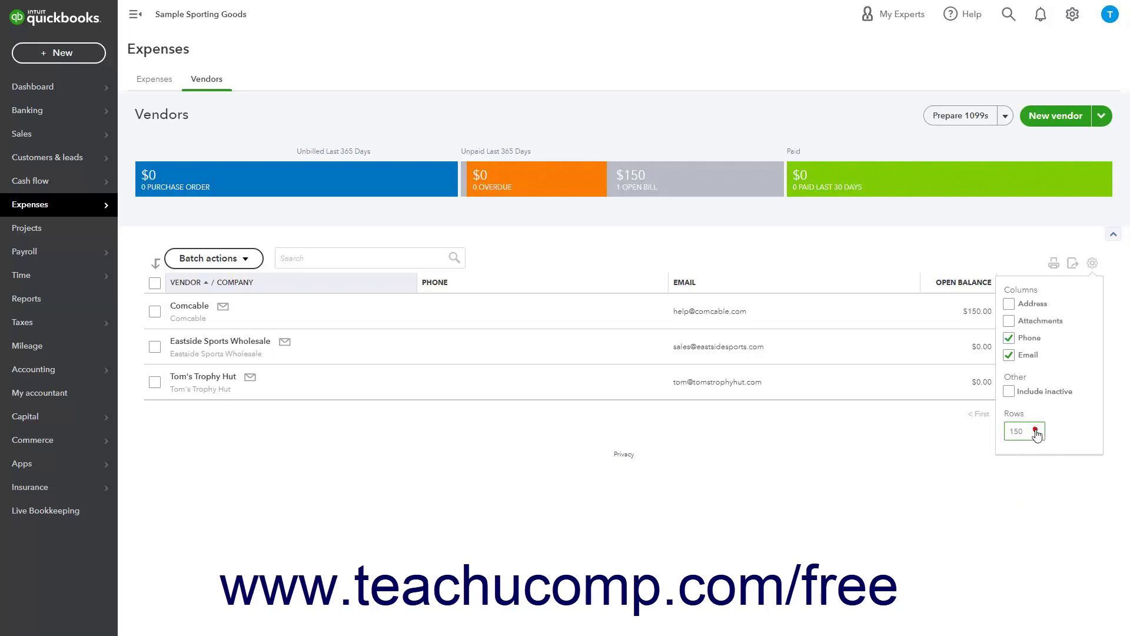
Close the column settings and review Comcable's extra actions, such as Schedule payments
{"action": "left_click", "coordinate": [1092, 263]}
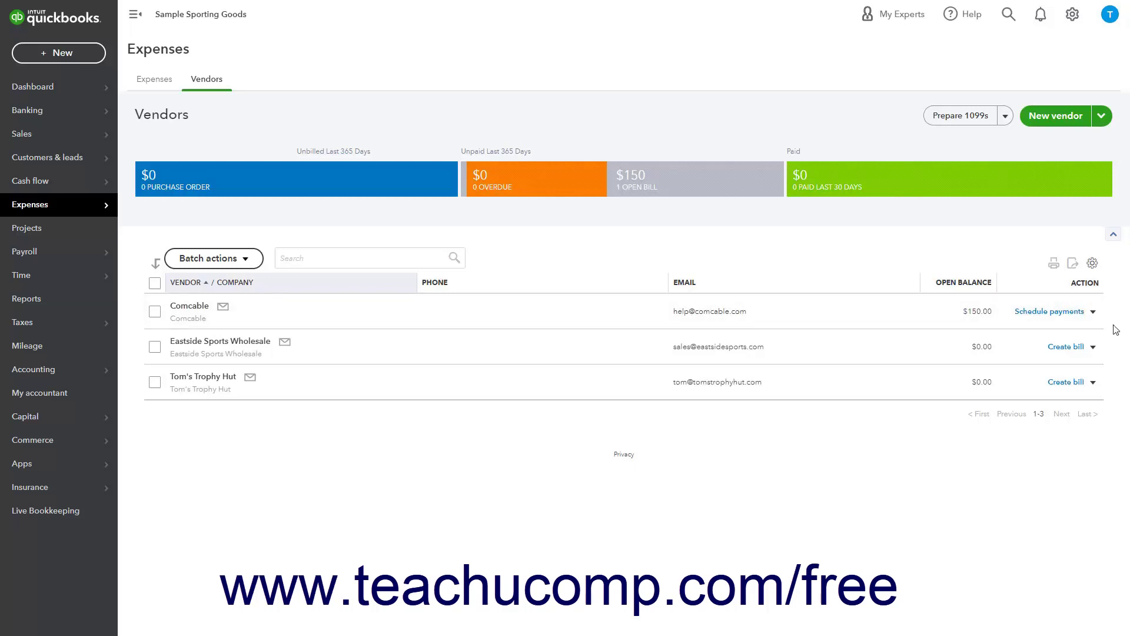
{"action": "left_click", "coordinate": [1092, 313]}
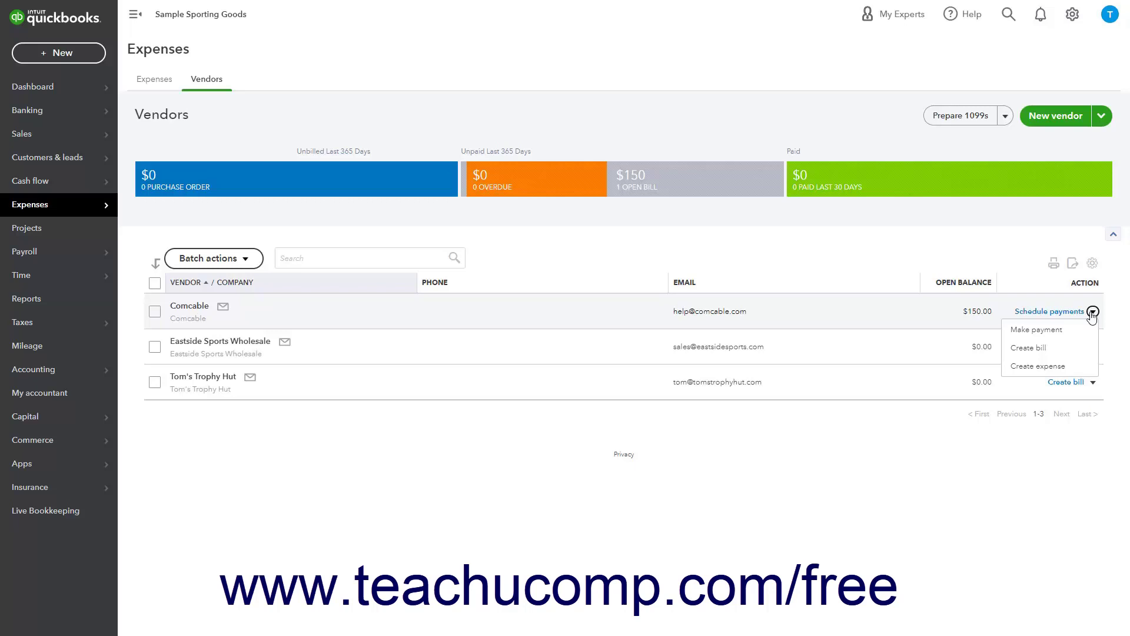
{"action": "left_click", "coordinate": [1092, 312]}
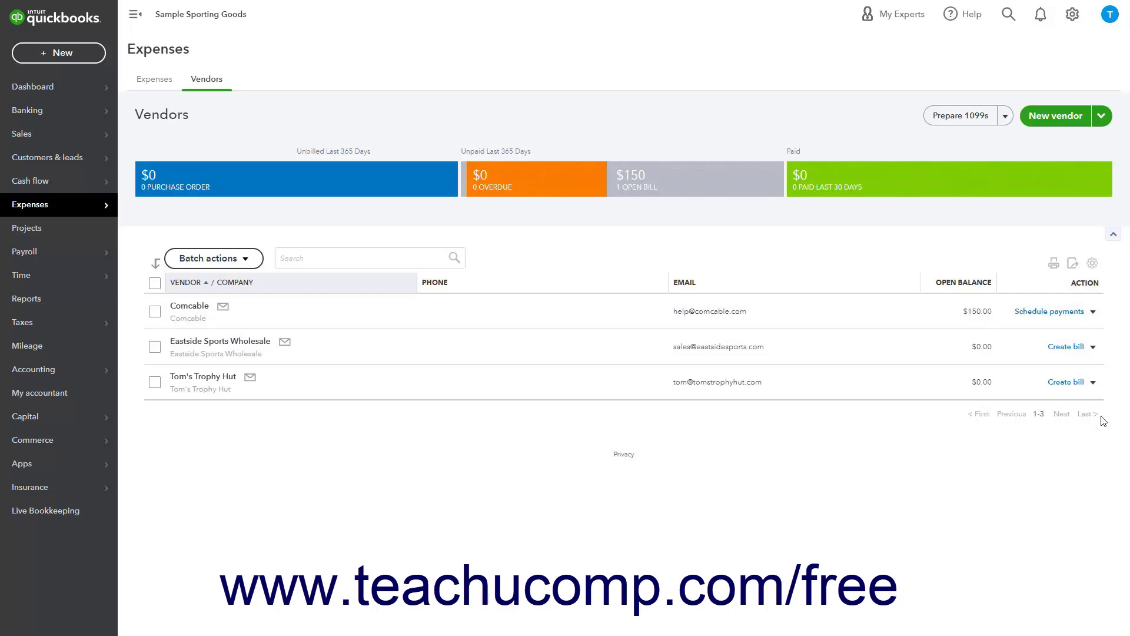
Open Eastside Sports Wholesale's details, save its record unchanged, and view its empty transaction list
{"action": "left_click", "coordinate": [238, 348]}
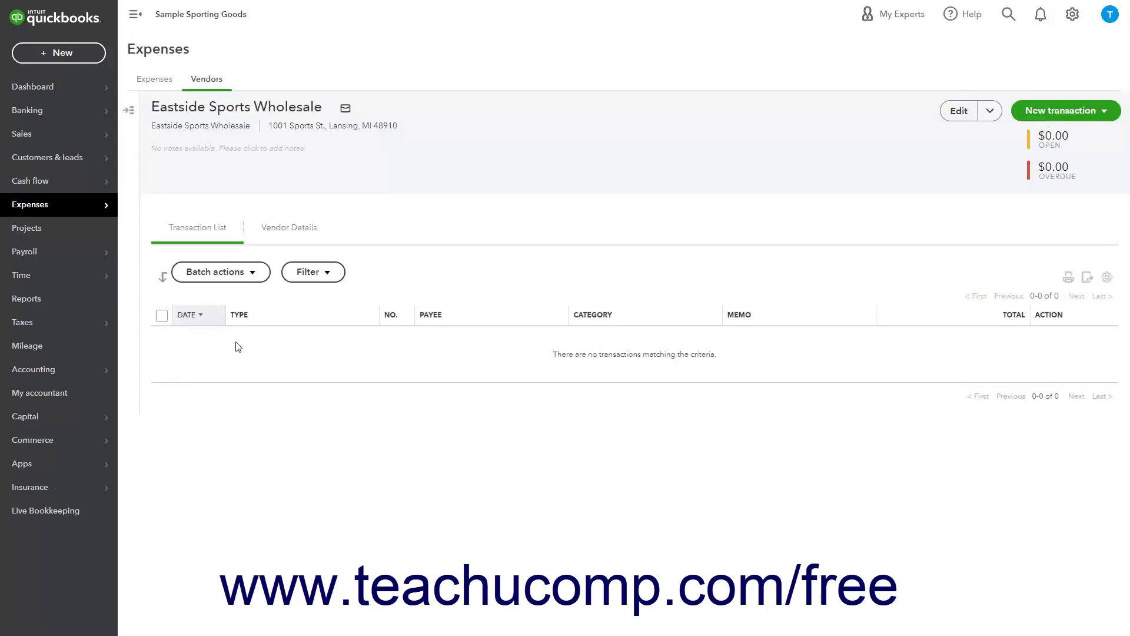
{"action": "left_click", "coordinate": [282, 231]}
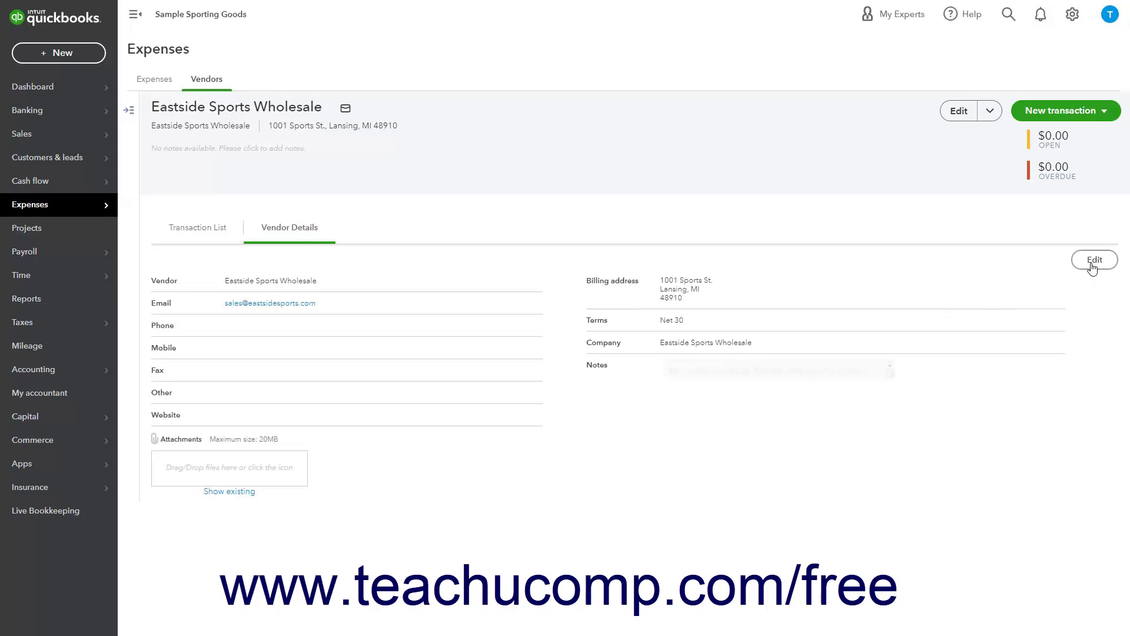
{"action": "left_click", "coordinate": [960, 111]}
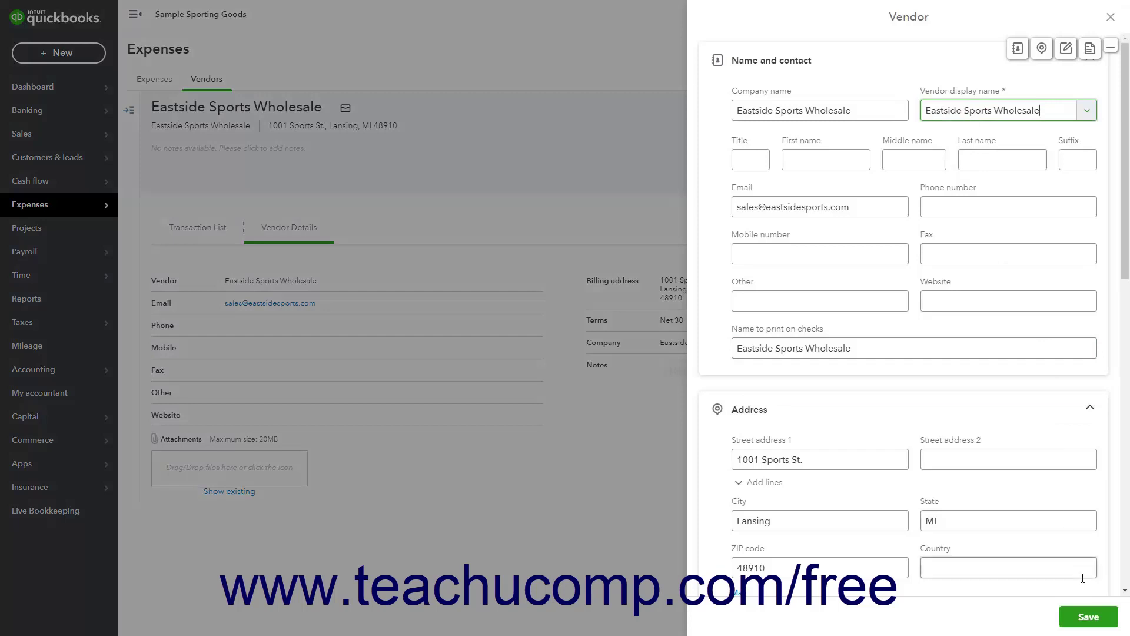
{"action": "left_click", "coordinate": [1088, 617]}
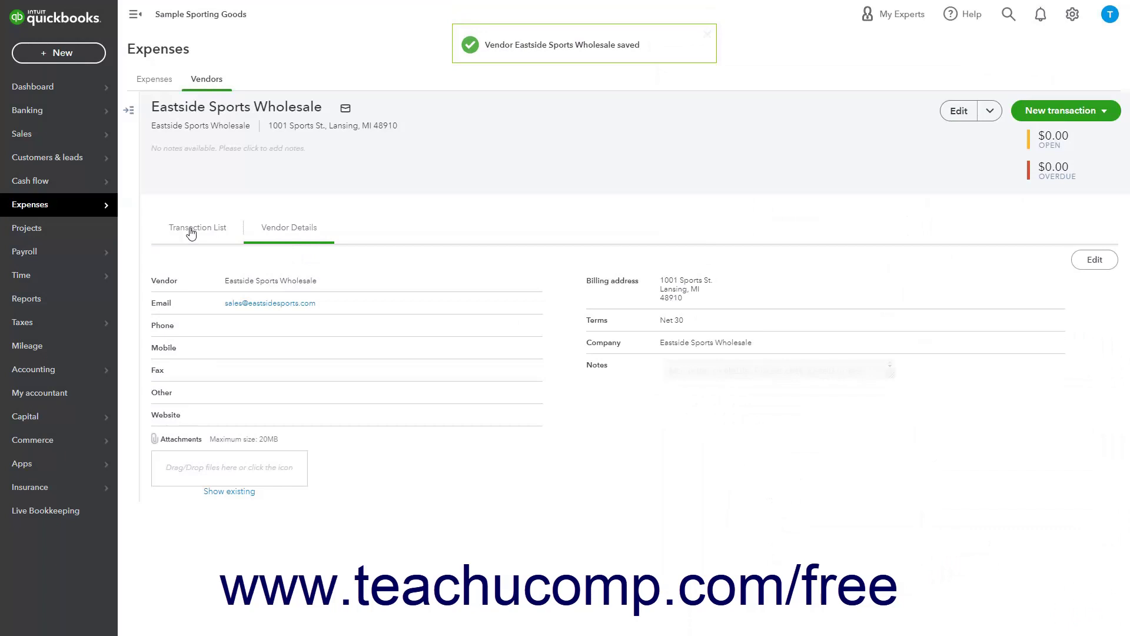
{"action": "left_click", "coordinate": [191, 232]}
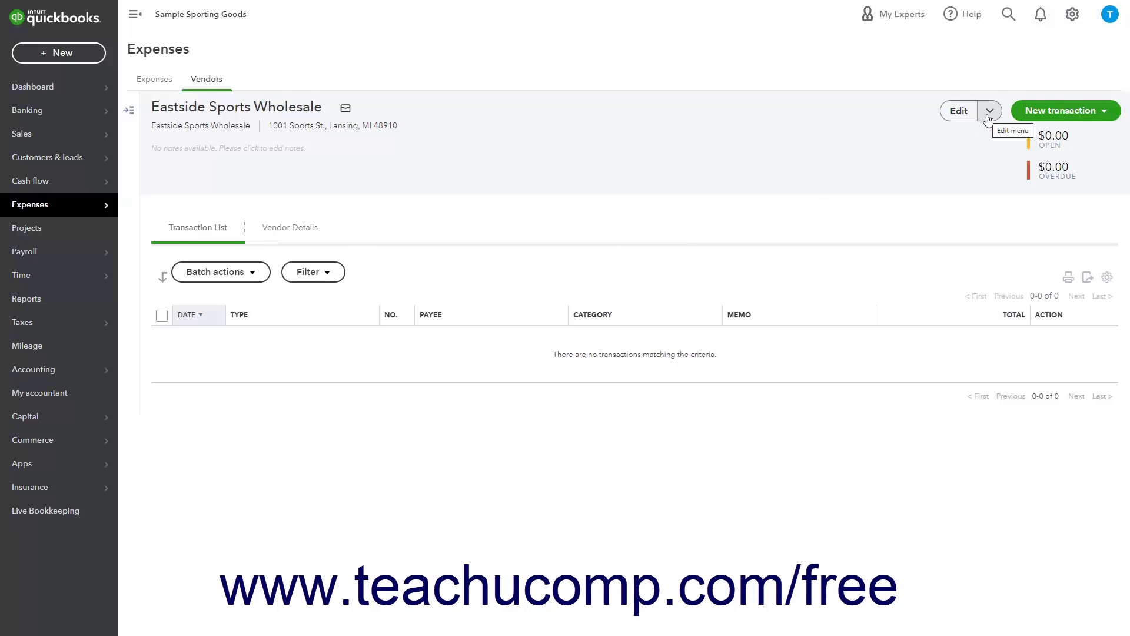
Choose Make inactive for Eastside Sports Wholesale from the Edit menu's extra options
{"action": "left_click", "coordinate": [989, 117]}
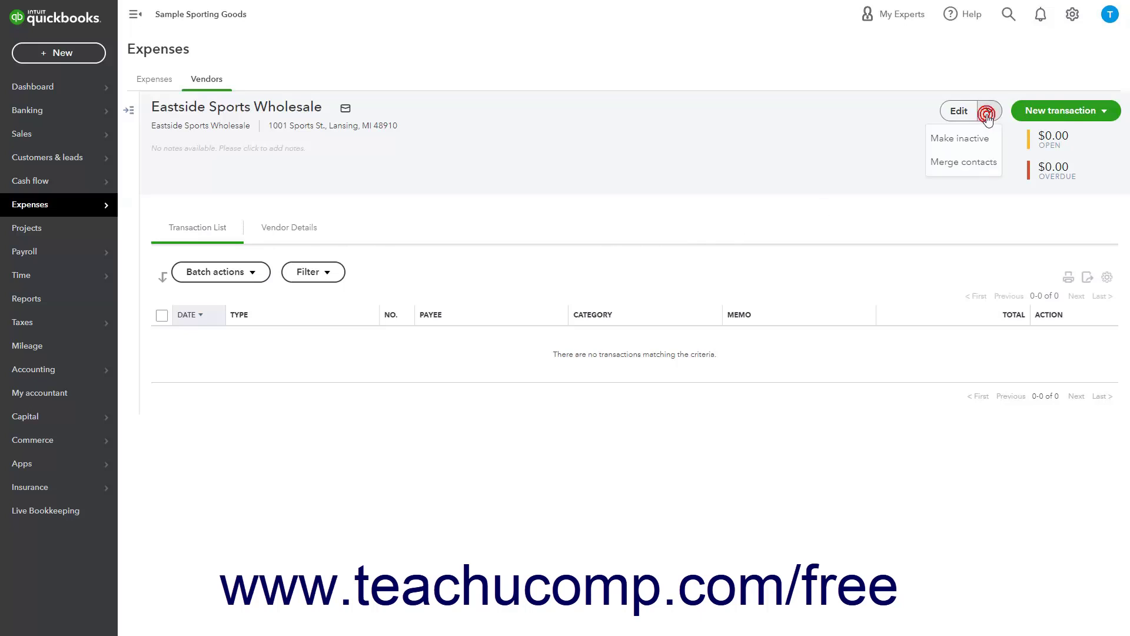
{"action": "left_click", "coordinate": [974, 140]}
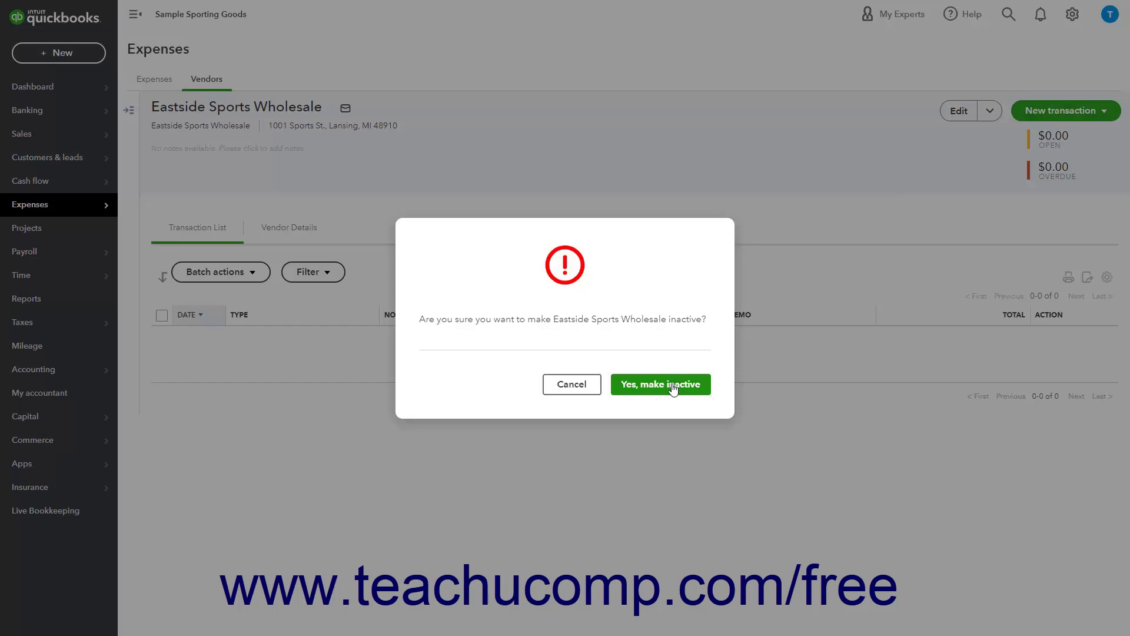
Cancel that prompt, then inactivate Eastside Sports Wholesale from its Create bill dropdown on the Vendors list
{"action": "left_click", "coordinate": [571, 384]}
{"action": "left_click", "coordinate": [205, 82]}
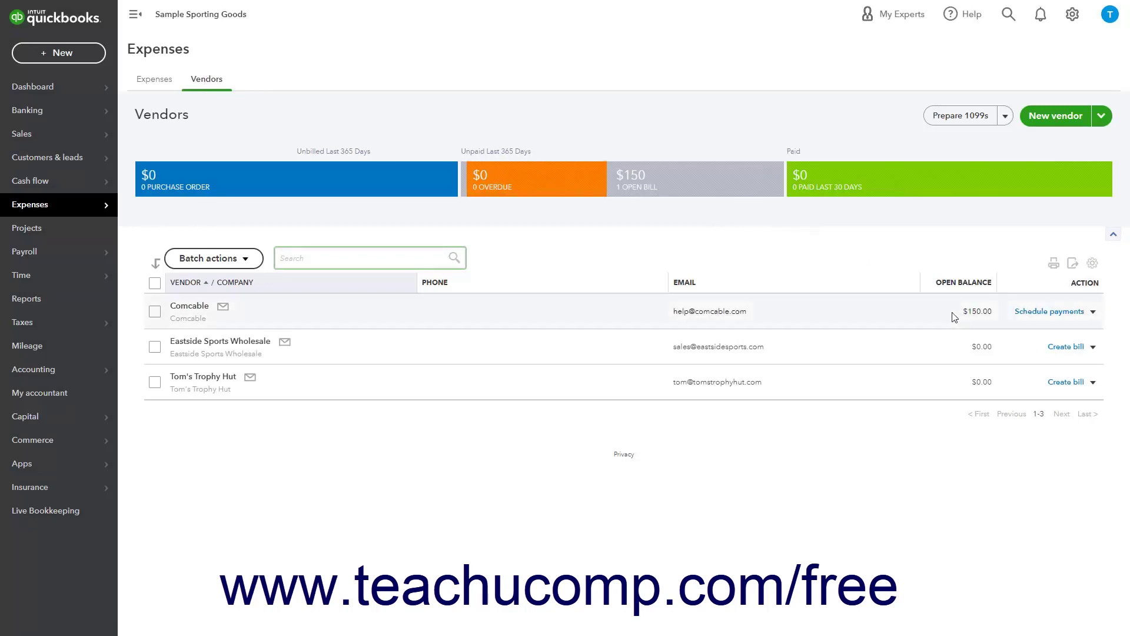
{"action": "left_click", "coordinate": [1094, 352]}
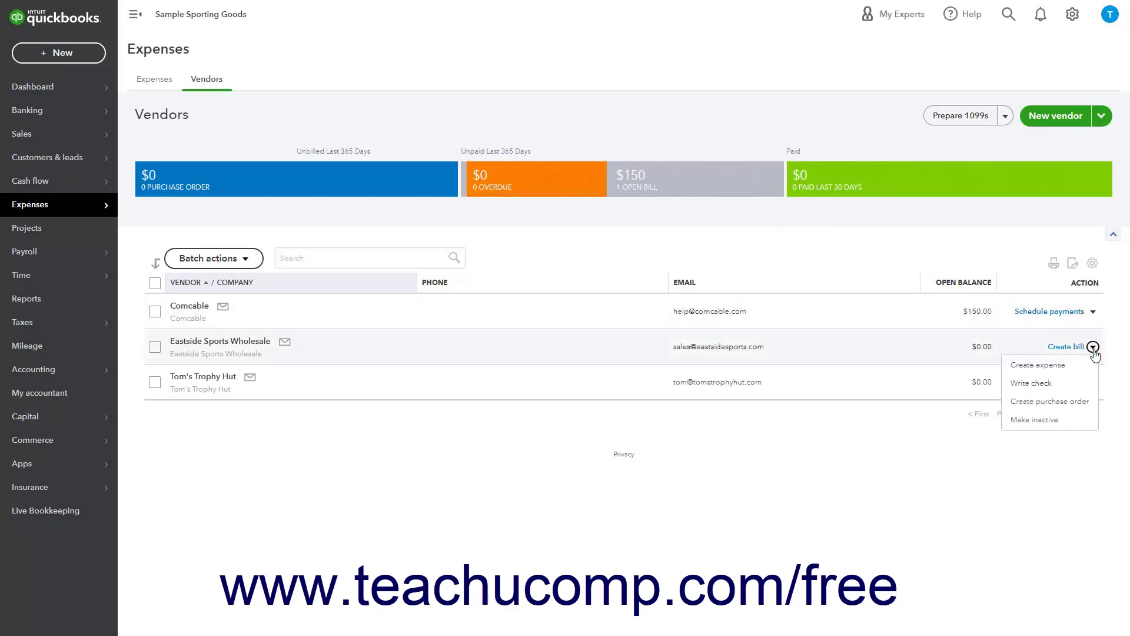
{"action": "left_click", "coordinate": [1060, 420]}
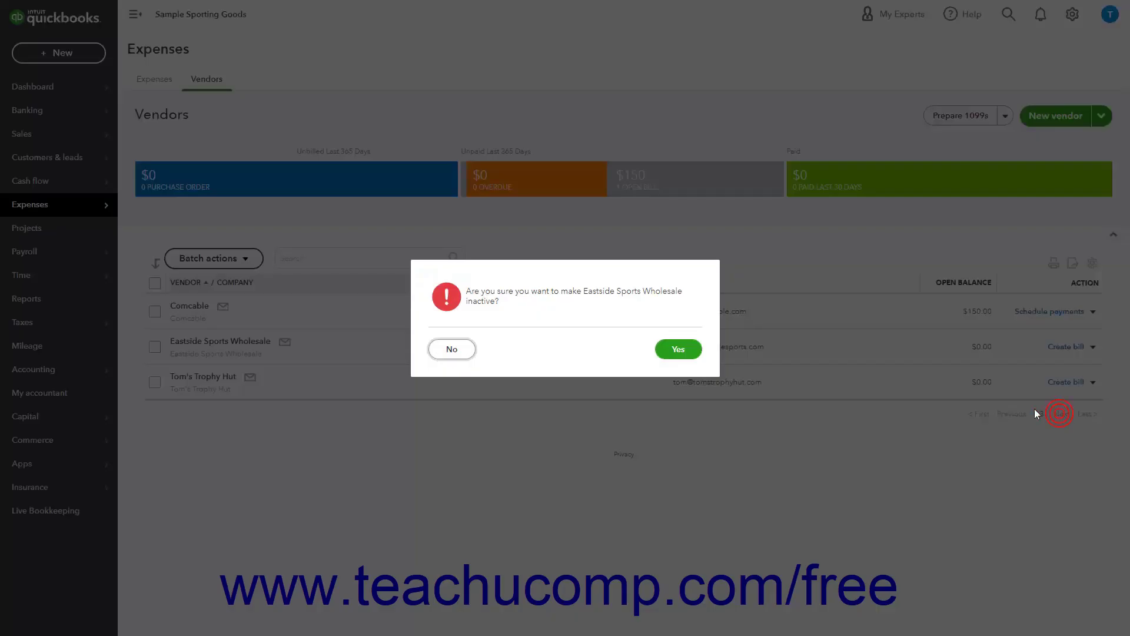
{"action": "left_click", "coordinate": [675, 350]}
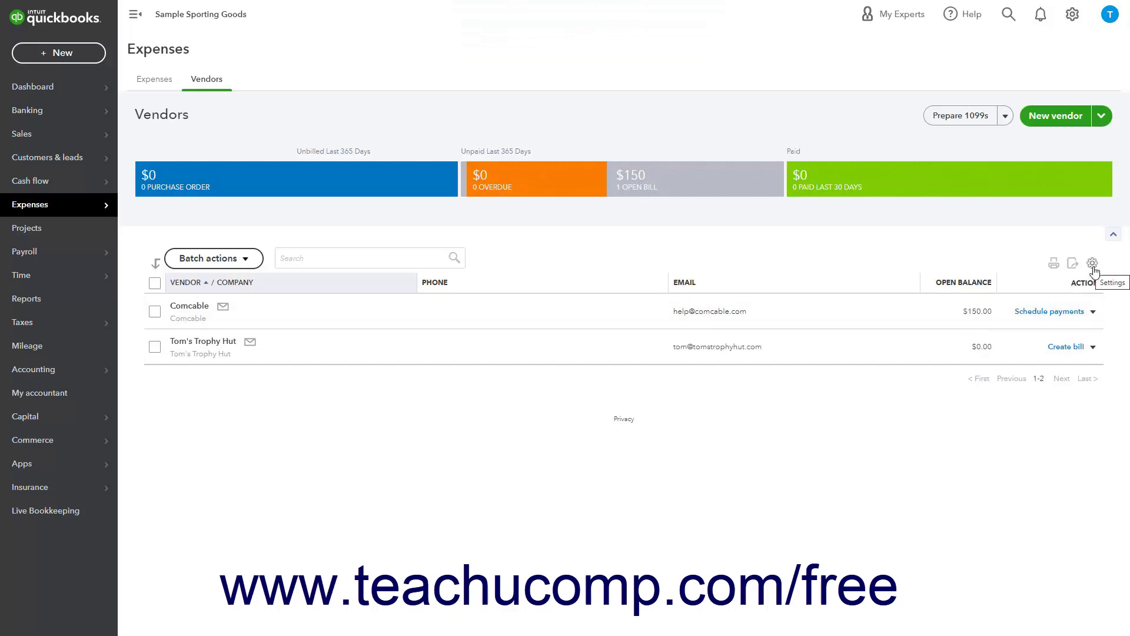
Turn on Include inactive so Eastside Sports Wholesale (deleted) shows among the three vendors
{"action": "left_click", "coordinate": [1093, 264]}
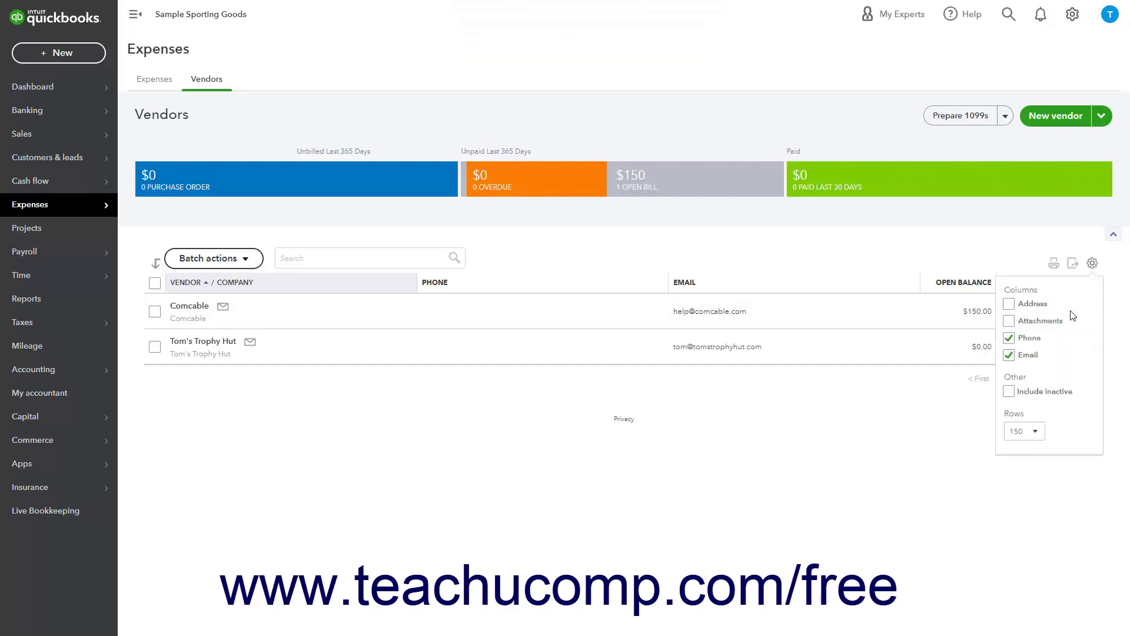
{"action": "left_click", "coordinate": [1011, 399]}
{"action": "left_click", "coordinate": [1092, 264]}
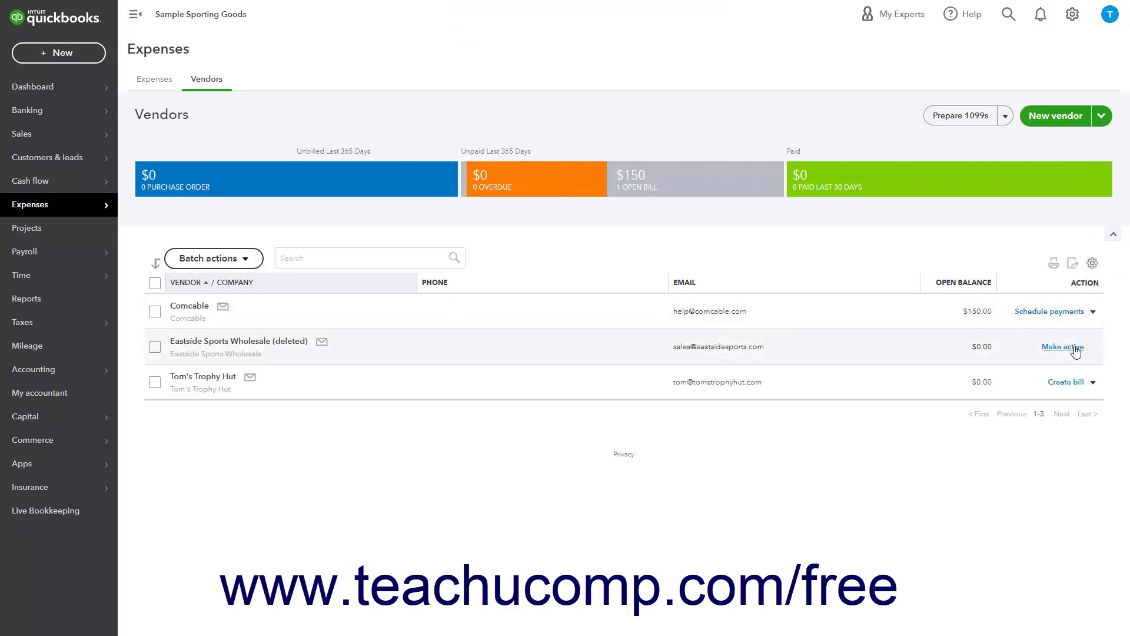